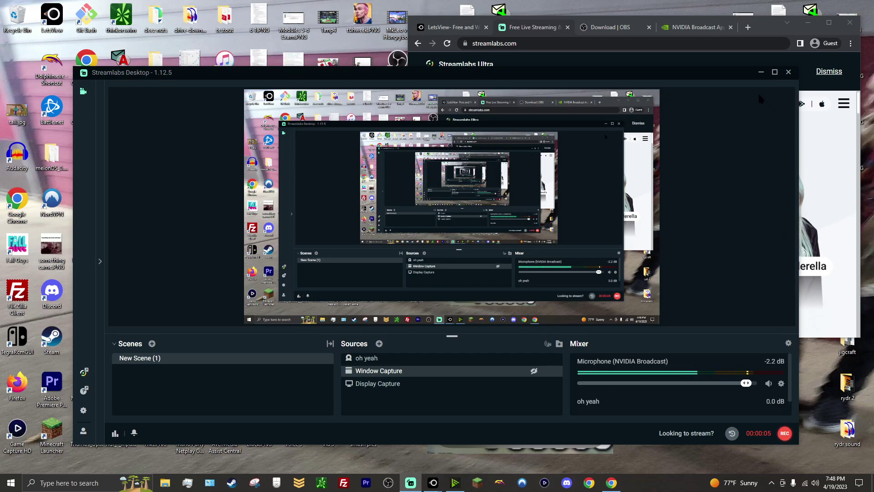
Show the LetsView for Windows download page in Chrome and decline its cookie banner
click(763, 29)
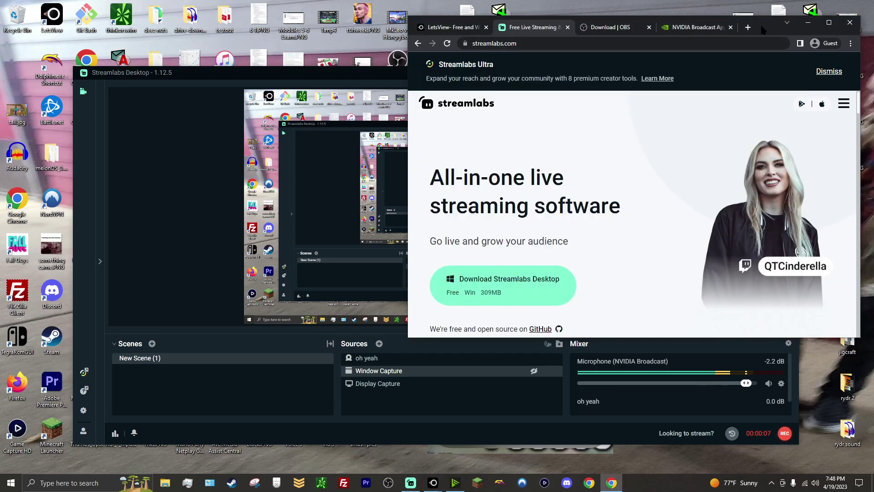
key(ctrl+shift+Tab)
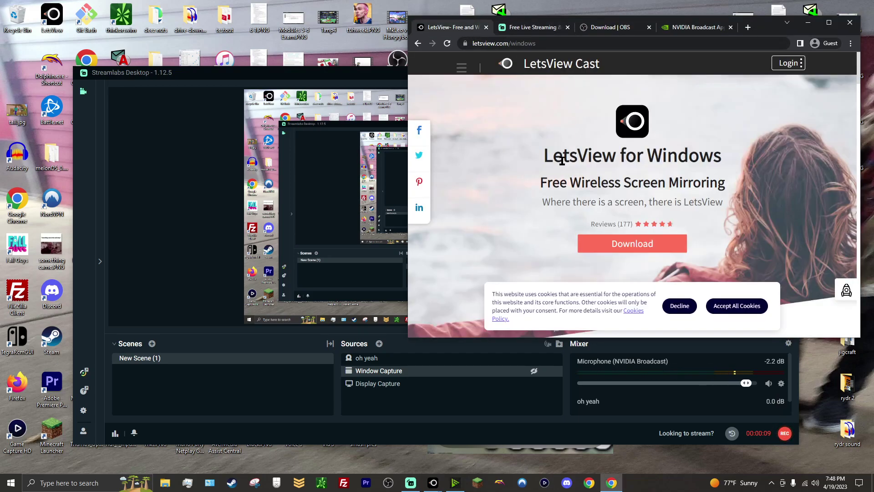
click(680, 306)
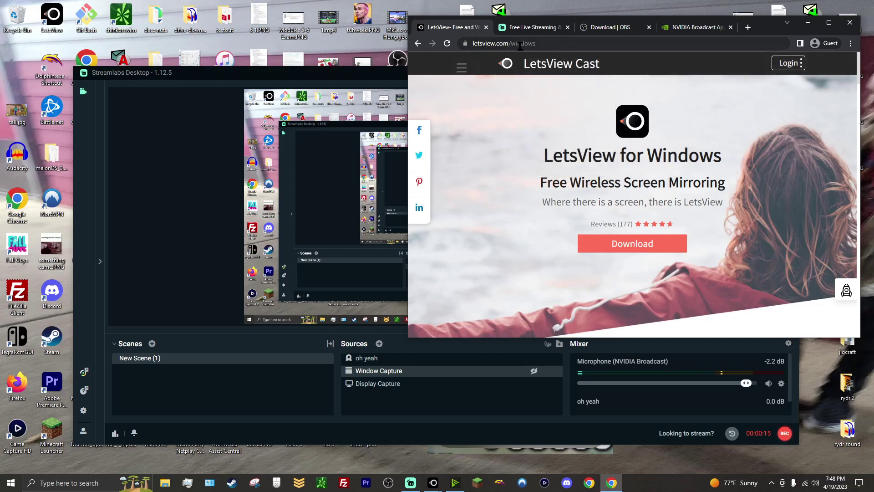
drag(562, 44, 469, 45)
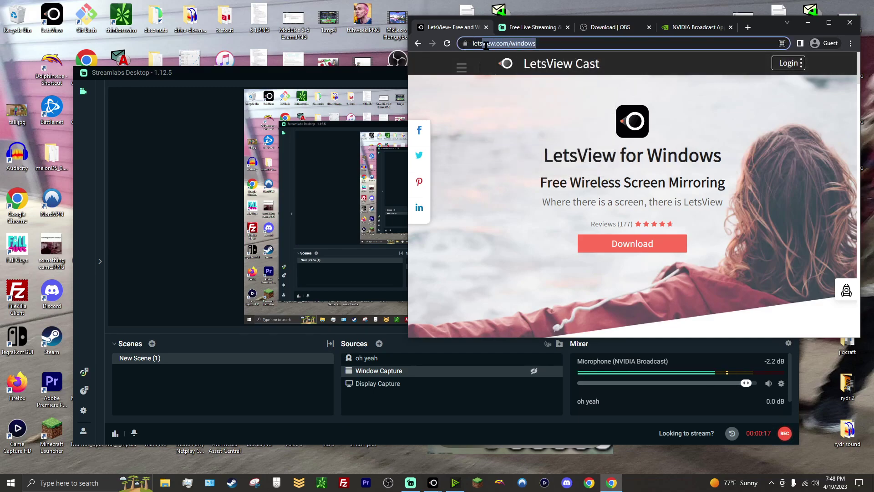
click(500, 187)
scroll(623, 188, down, 1)
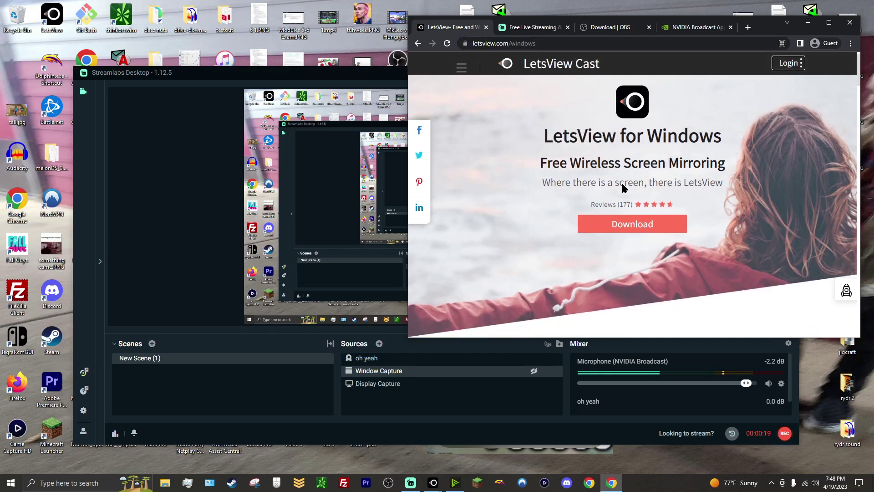
scroll(624, 188, up, 1)
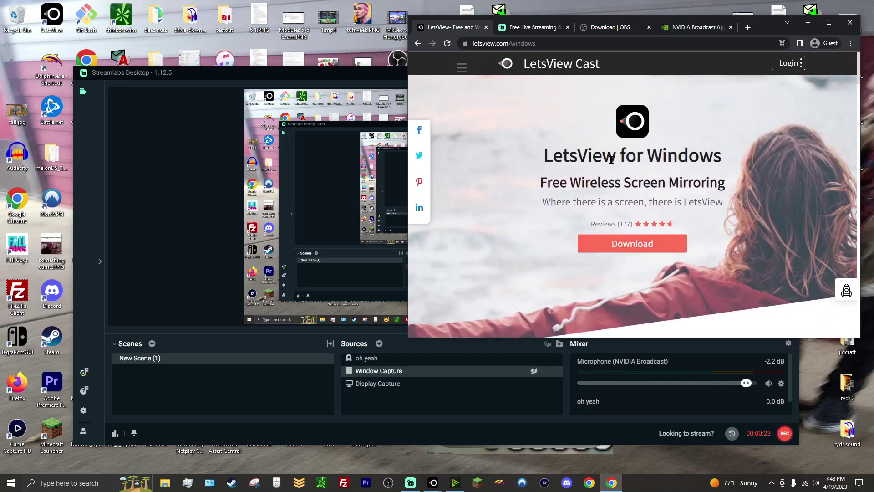
click(333, 83)
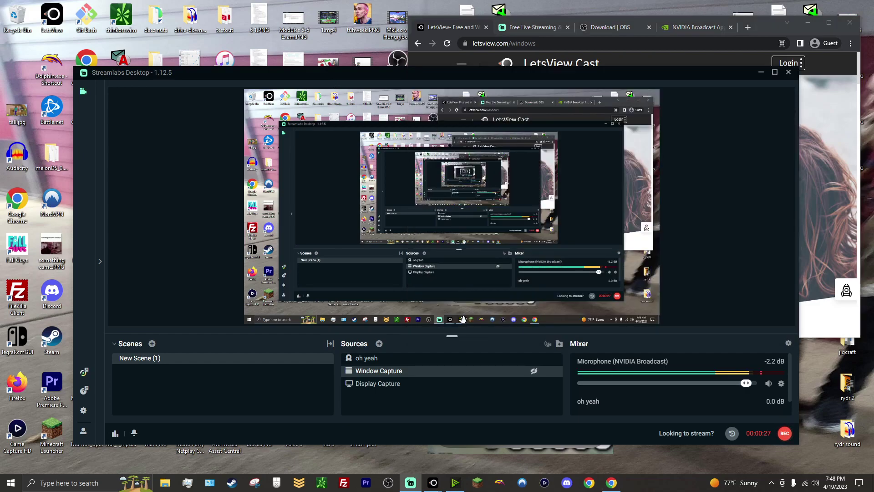
mouse_move(433, 483)
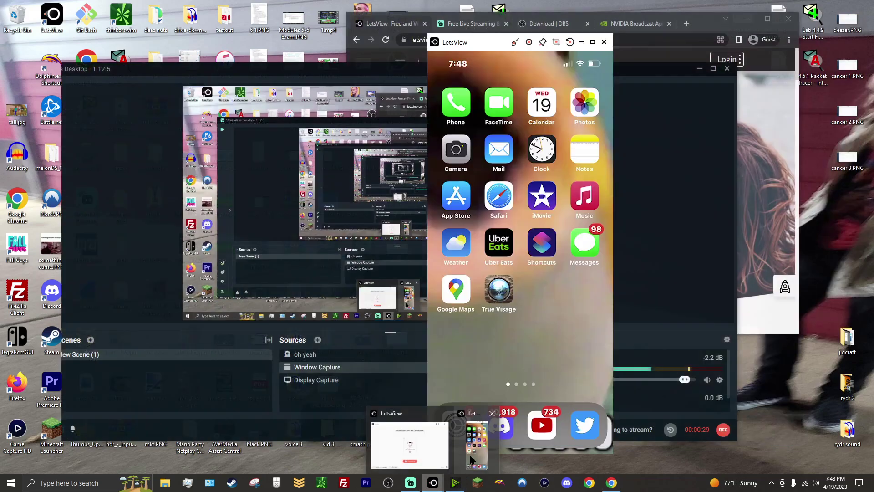
click(471, 461)
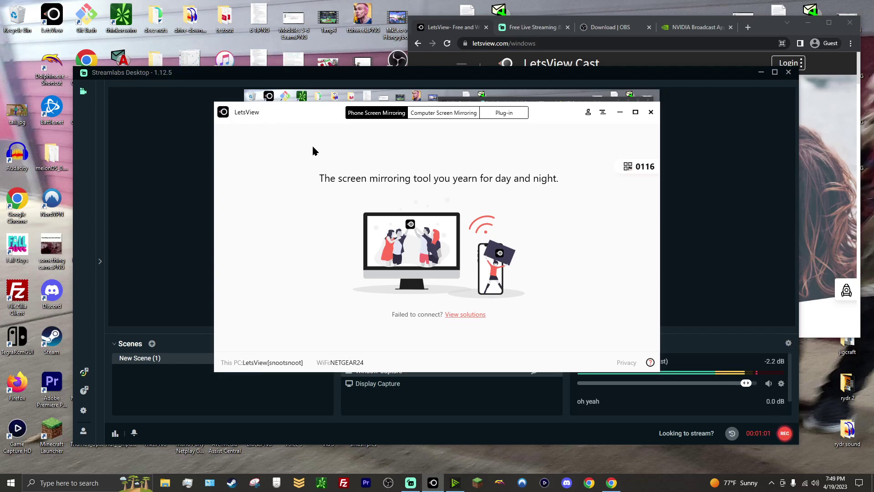
Move the LetsView mirror window slightly upward on the desktop
drag(557, 121, 562, 111)
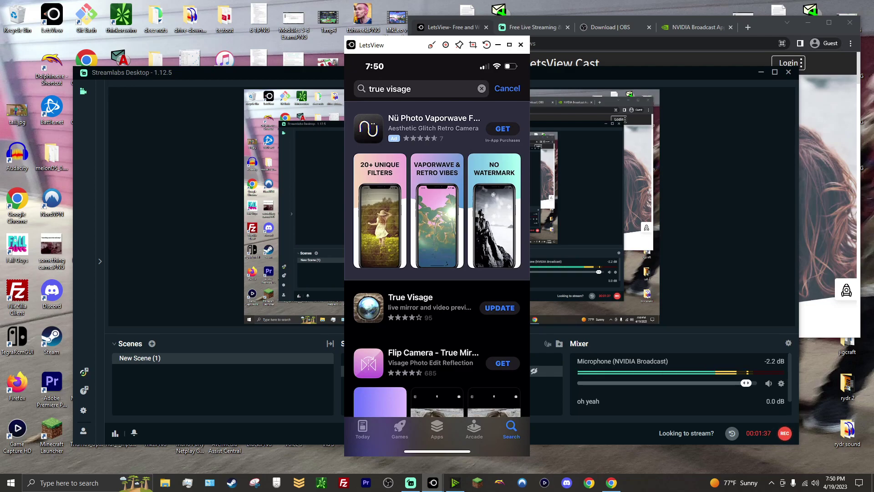
scroll(437, 260, down, 2)
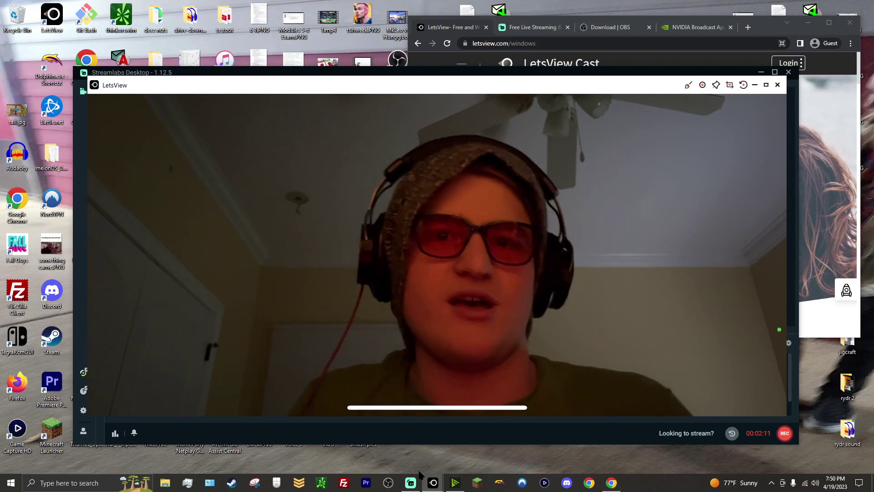
Leave the browser for Streamlabs Desktop and add a Window Capture source to the scene
click(536, 28)
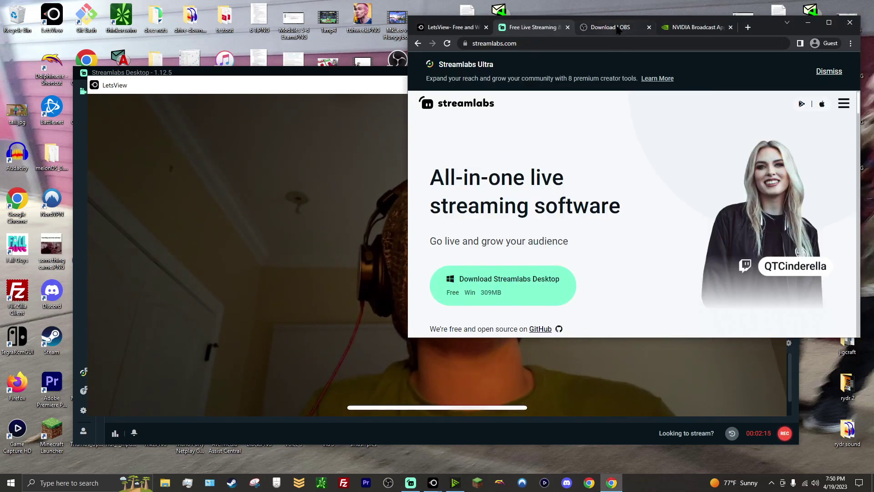
click(617, 29)
click(536, 27)
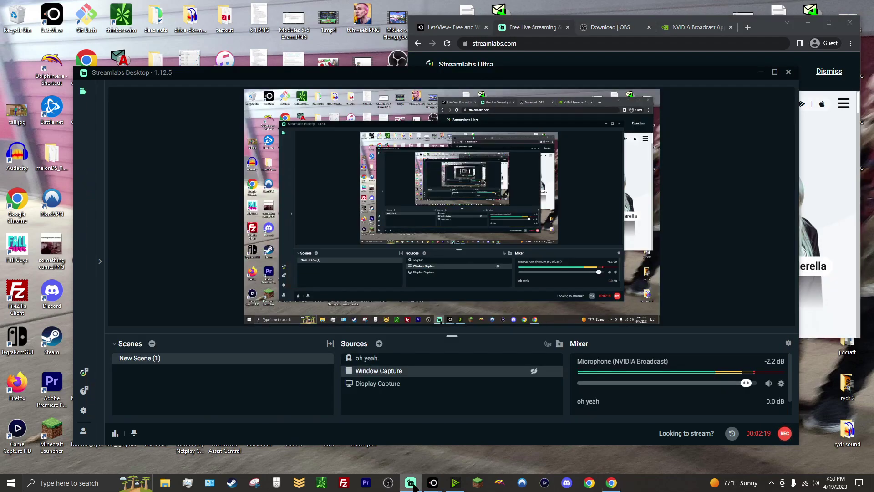
click(398, 364)
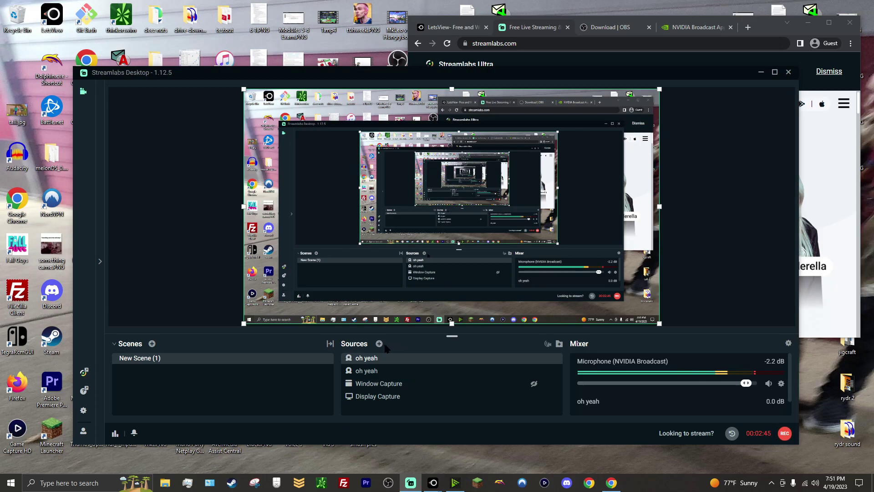
click(379, 344)
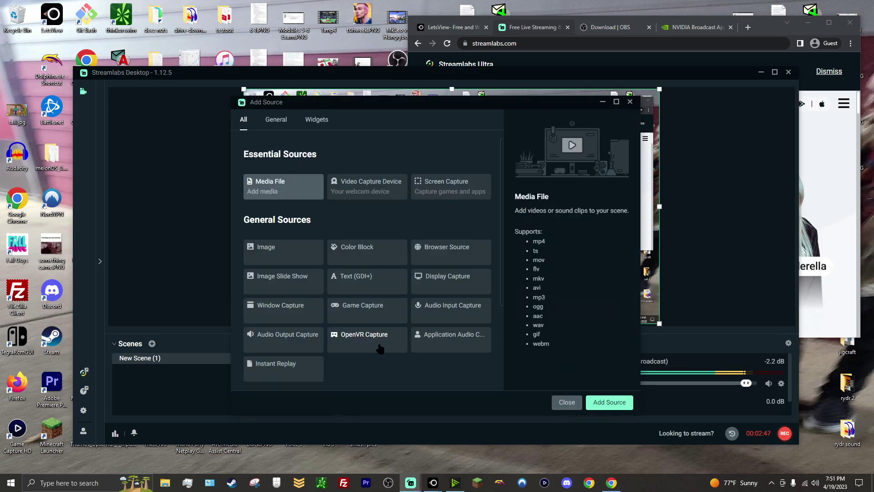
click(309, 315)
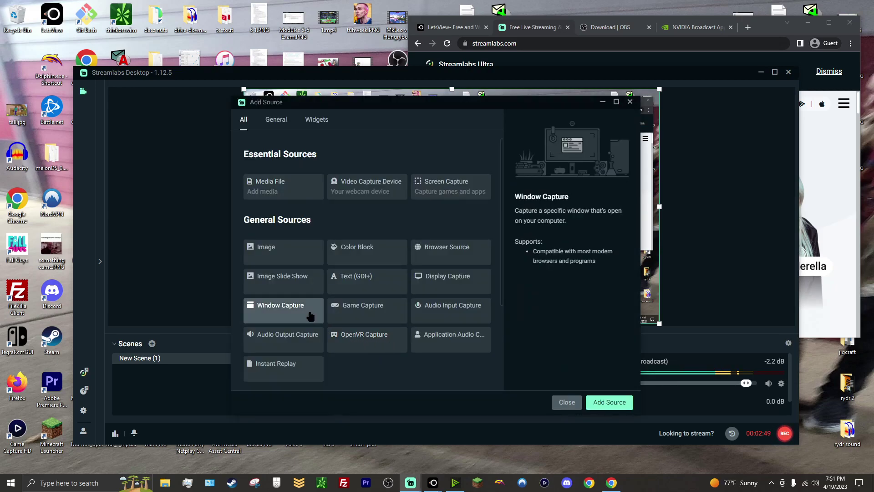
click(608, 401)
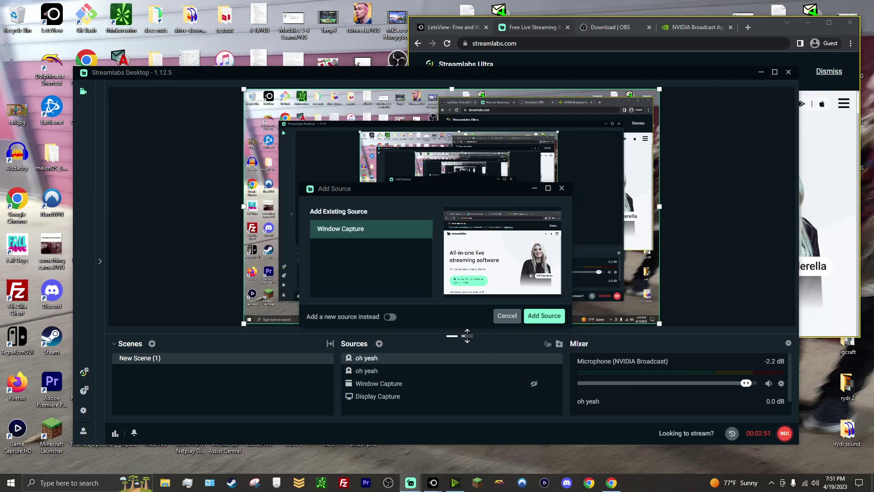
click(544, 316)
mouse_move(379, 396)
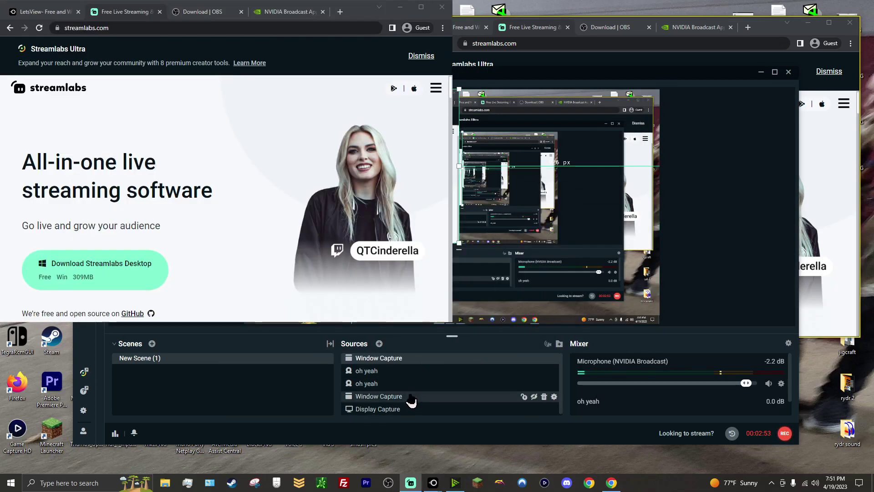
In the Window Capture properties, pick Google Chrome, then reopen the Window list
double_click(481, 399)
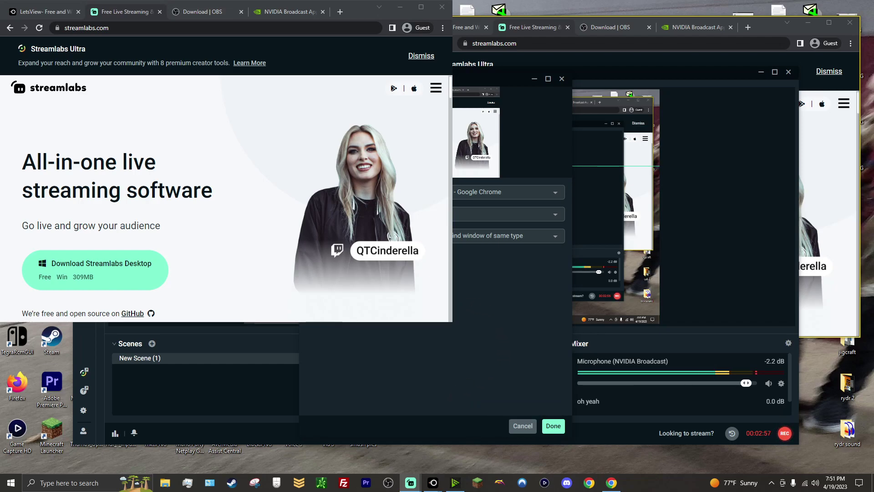
click(455, 192)
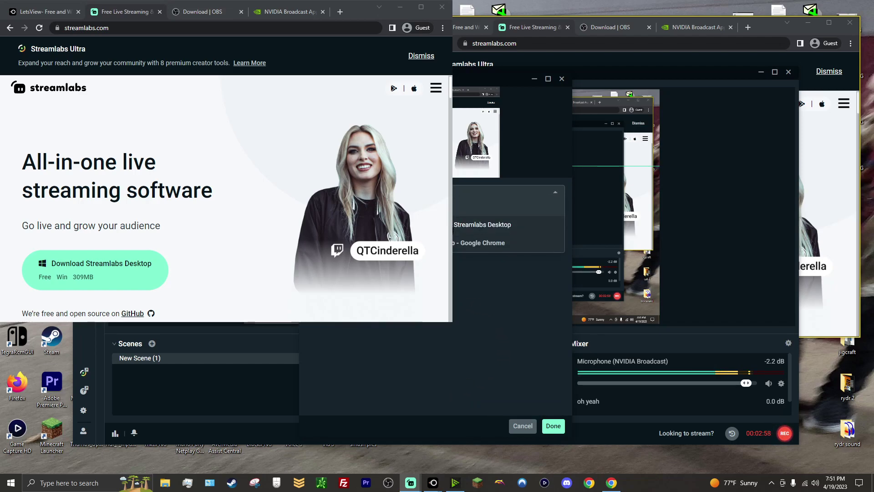
click(472, 242)
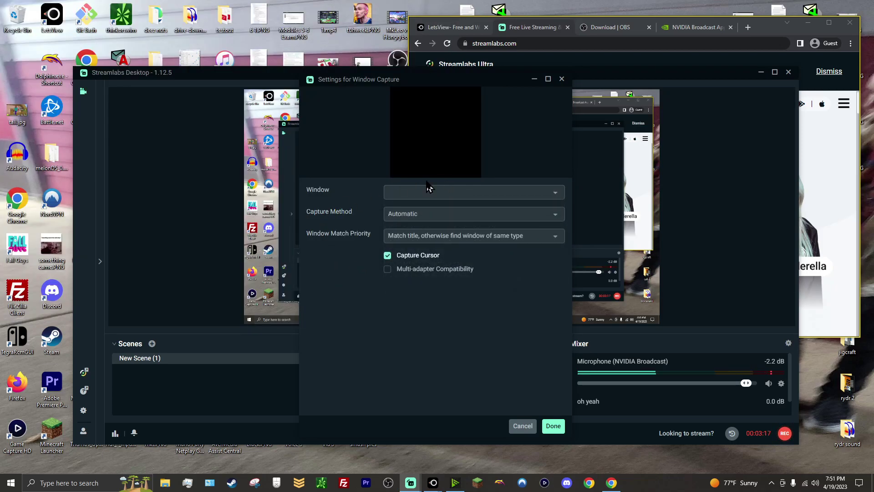
click(428, 191)
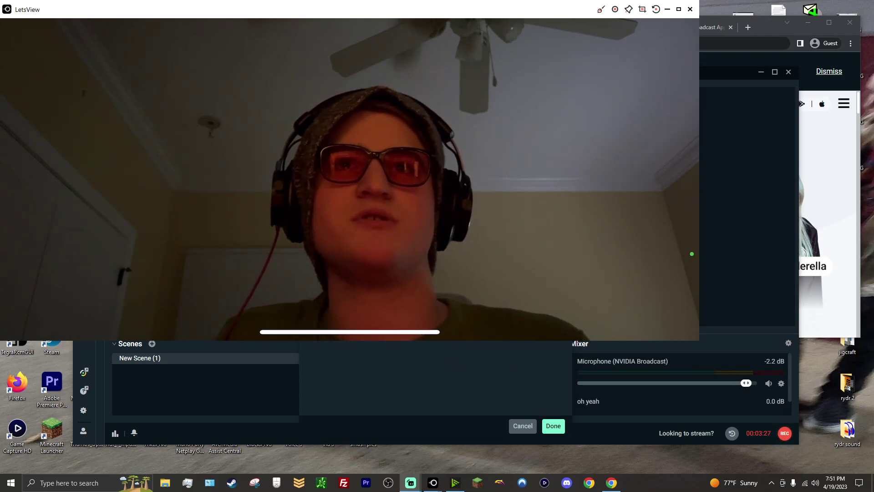
Close the capture properties and enlarge the face cam capture in the preview's lower right
click(554, 427)
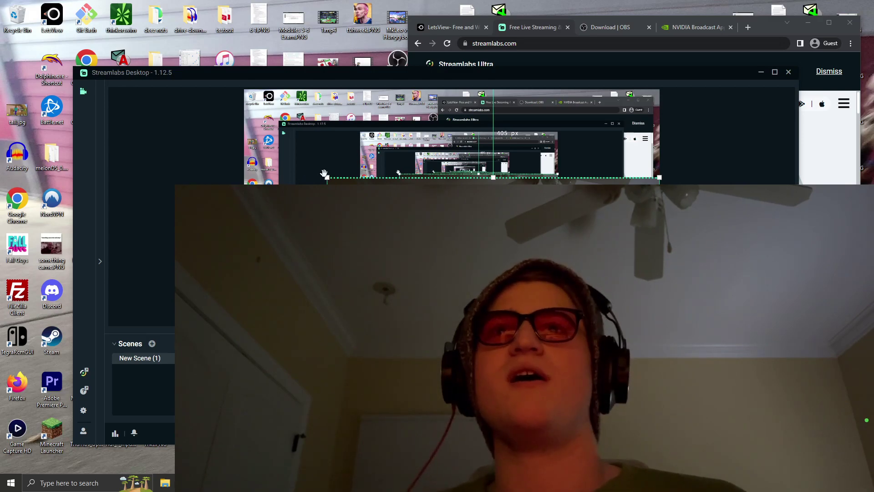
drag(326, 179, 422, 219)
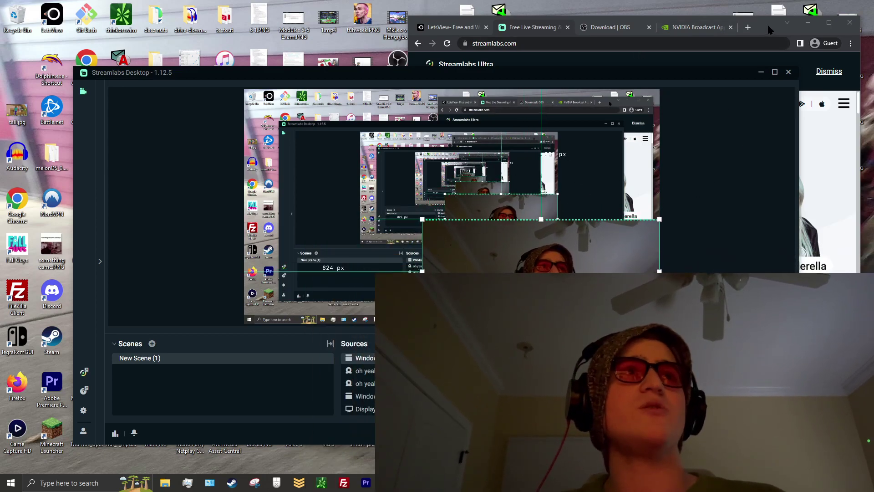
Bring Chrome forward and settle on the Download OBS Studio tab
click(601, 48)
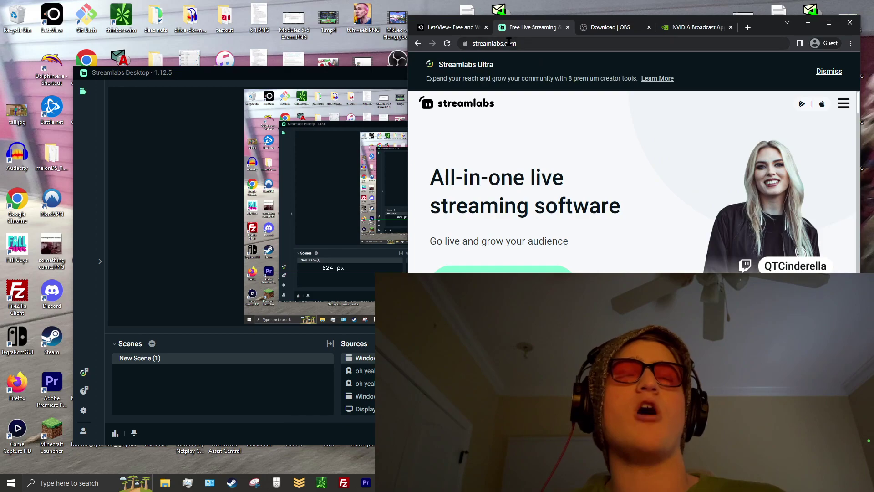
click(614, 28)
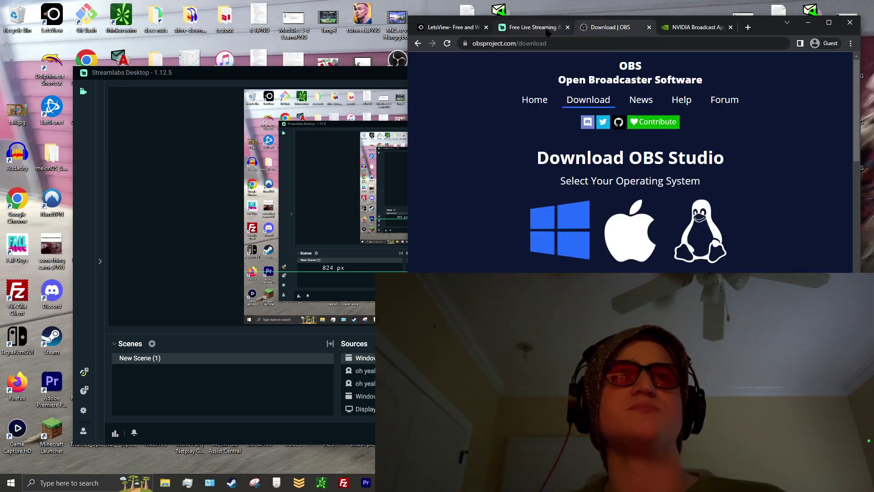
click(540, 28)
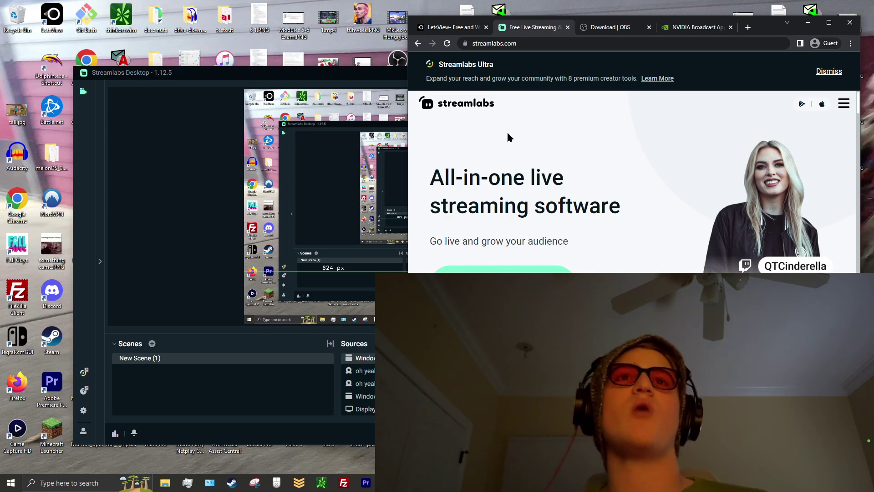
click(615, 27)
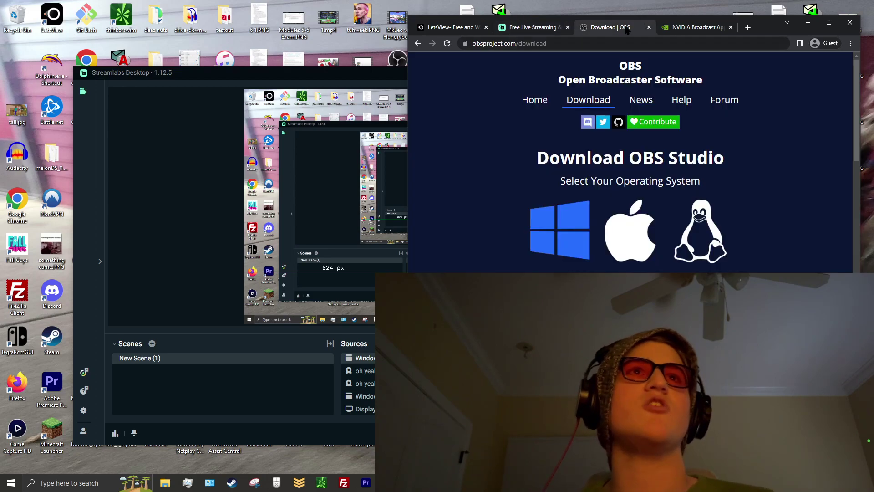
click(543, 27)
click(609, 28)
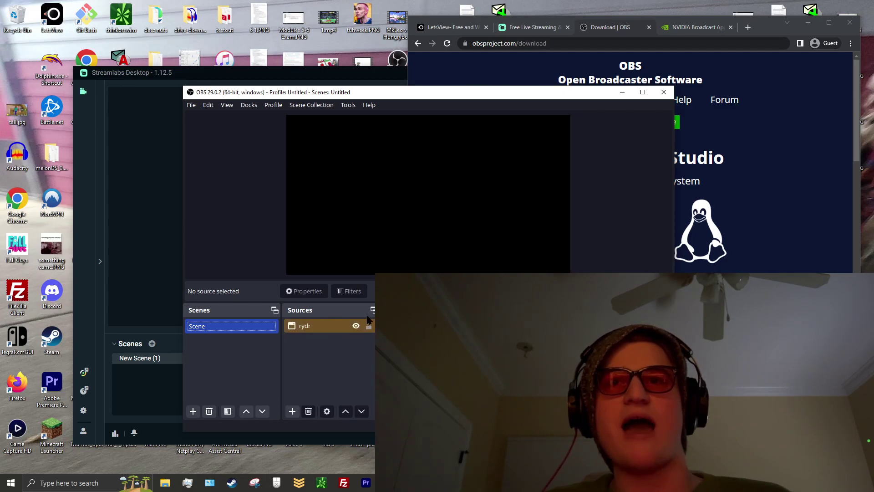
Create a new Window Capture source in OBS that captures the LetsView window
right_click(327, 350)
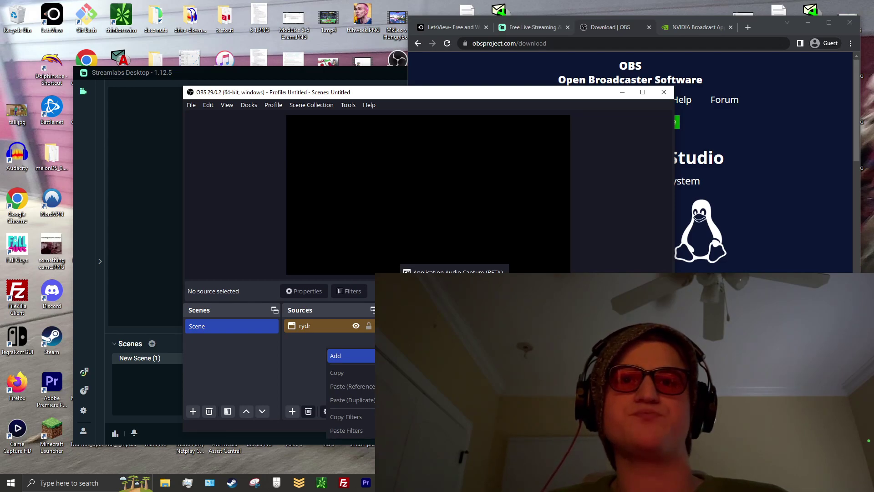
click(438, 463)
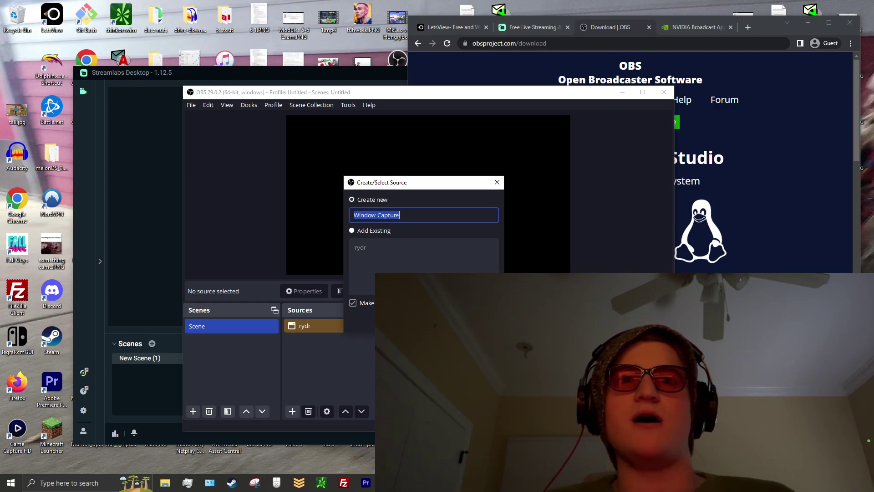
key(Return)
click(395, 265)
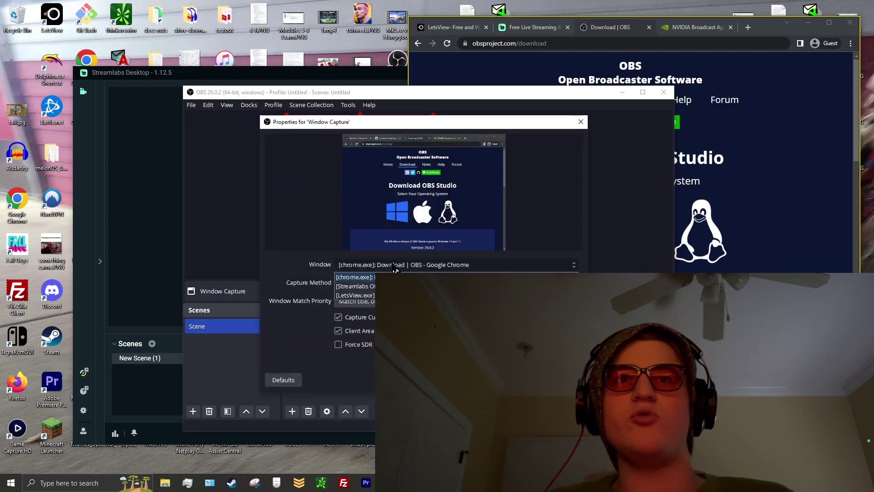
click(410, 296)
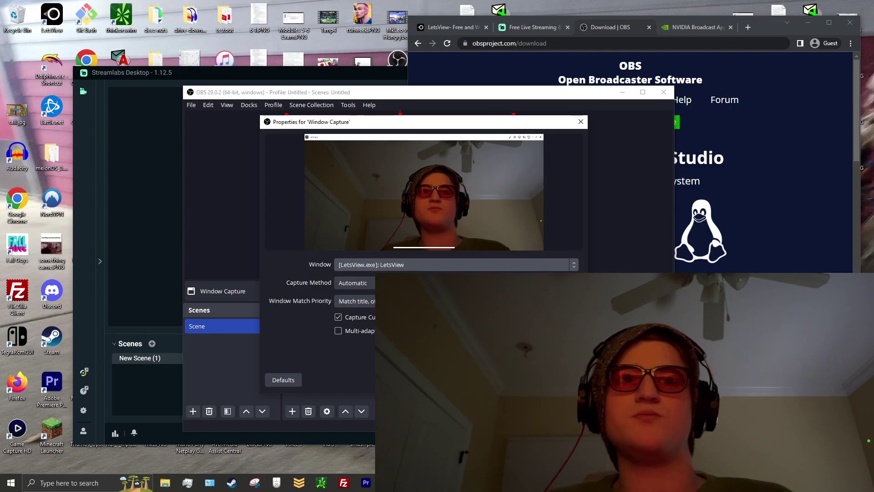
click(527, 381)
Remove that new Window Capture source from the scene
right_click(337, 328)
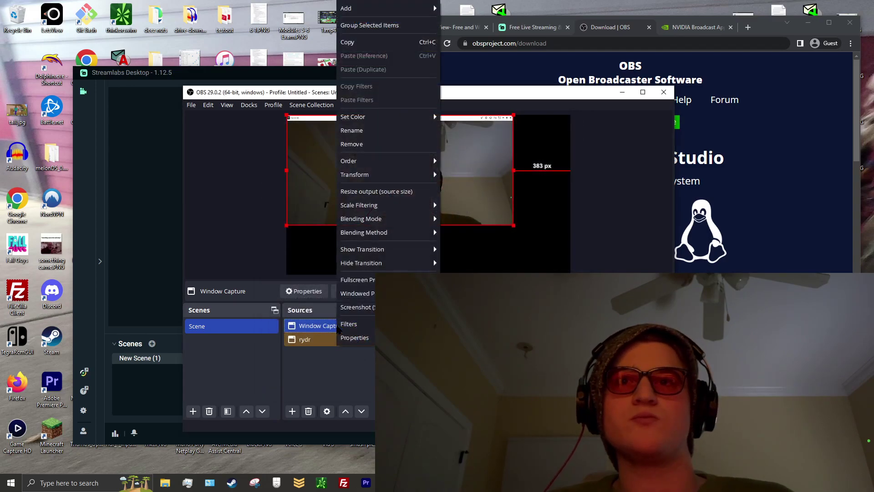
right_click(306, 351)
right_click(335, 349)
right_click(304, 347)
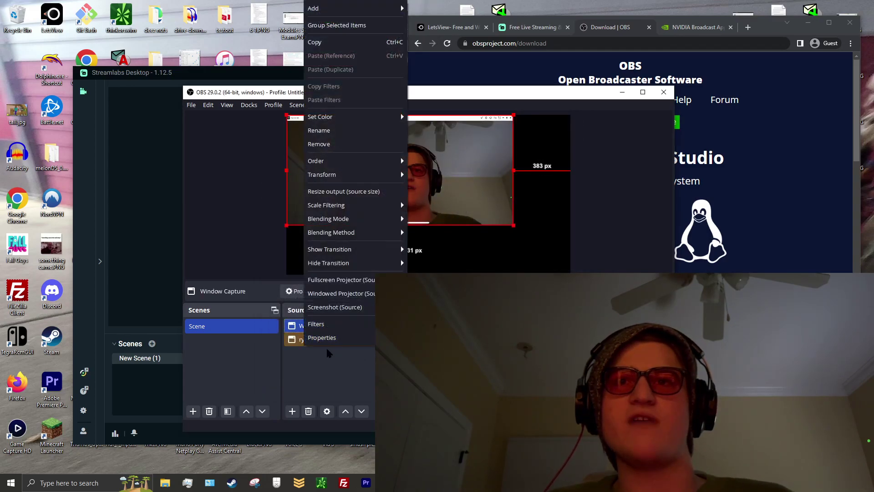
click(321, 144)
key(Return)
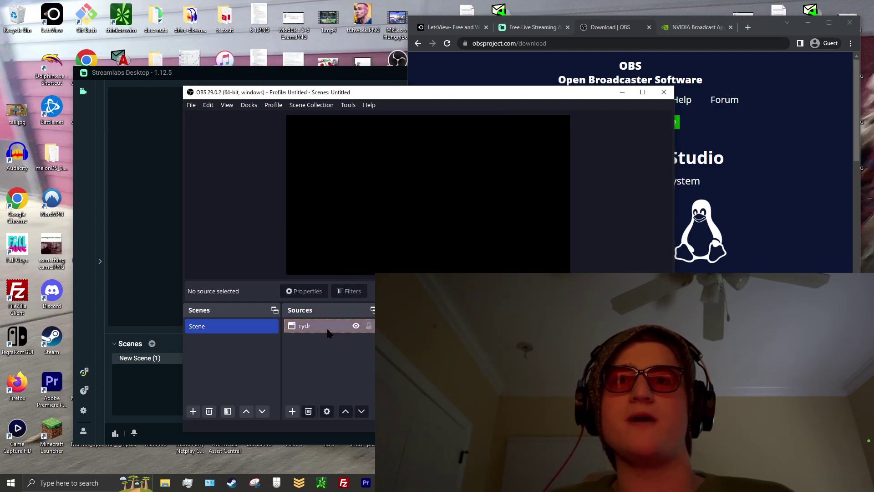
Set the rydr source's window to LetsView.exe and nudge it into place in the preview
double_click(333, 327)
click(433, 264)
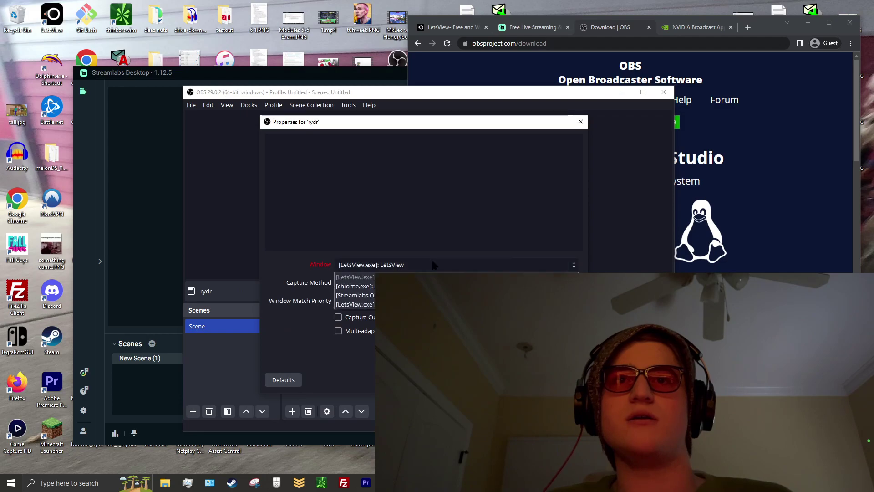
click(444, 304)
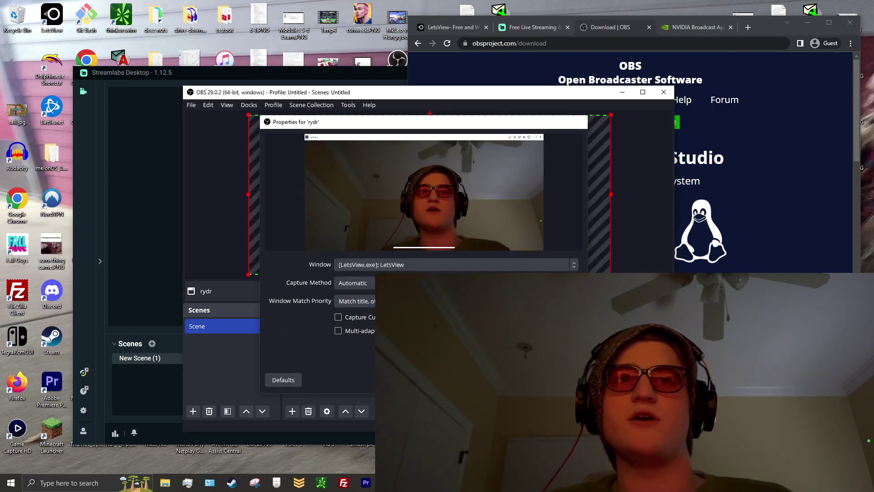
click(509, 381)
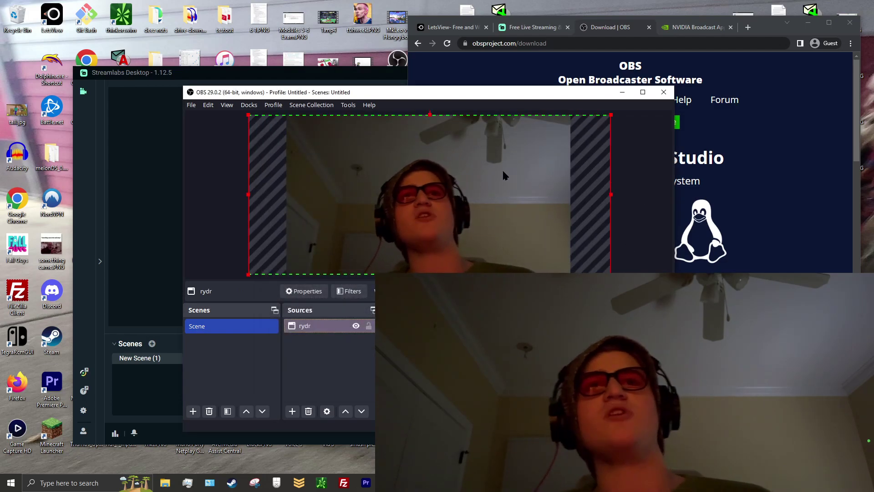
drag(502, 168, 508, 176)
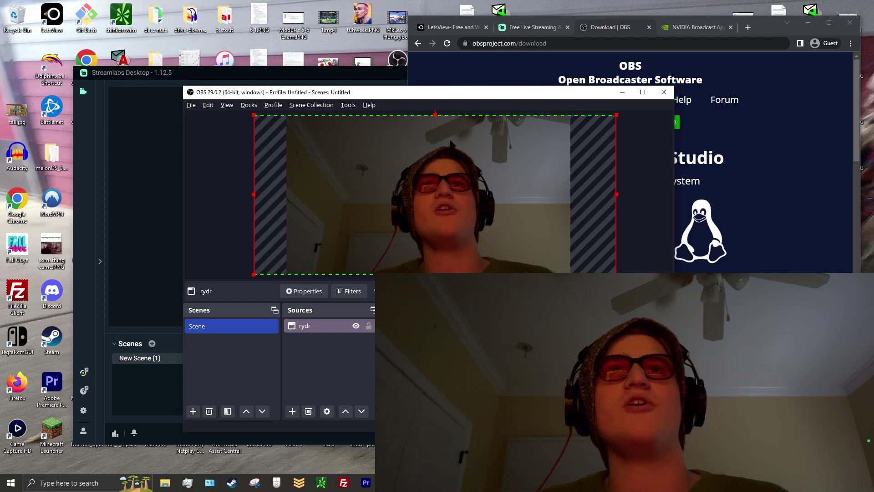
key(Left)
key(Left)
key(Left)
key(Left)
key(Left)
key(Left)
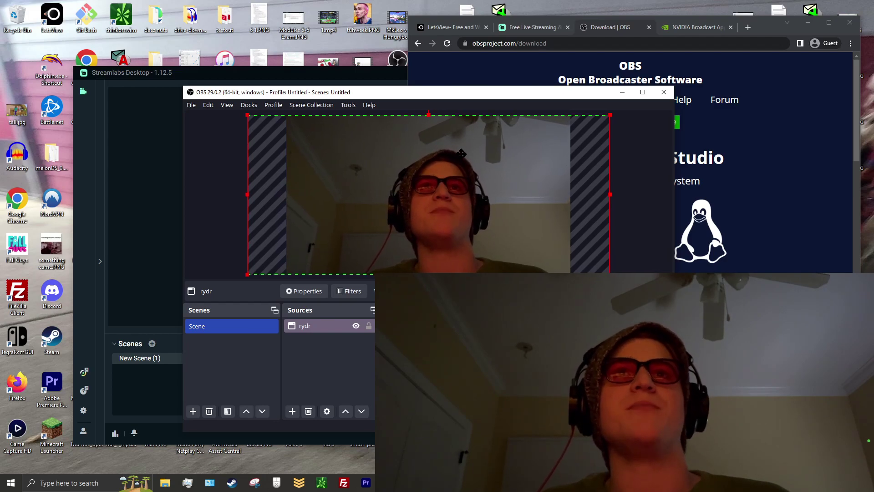
click(644, 183)
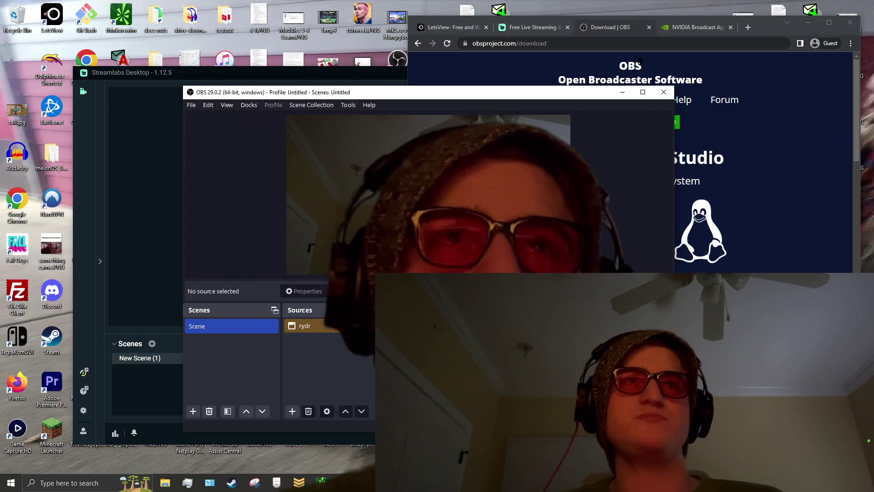
Switch to the NVIDIA Broadcast tab and choose 'Not Now' on its push-notification prompt
click(677, 30)
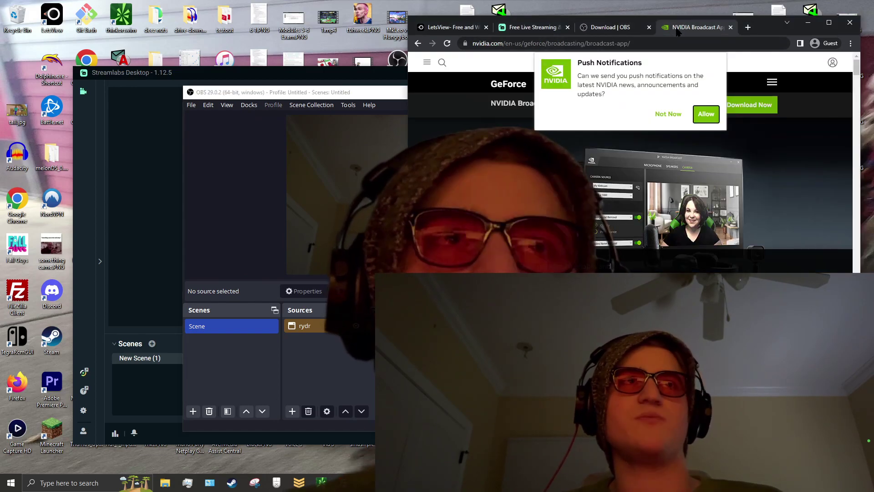
click(666, 114)
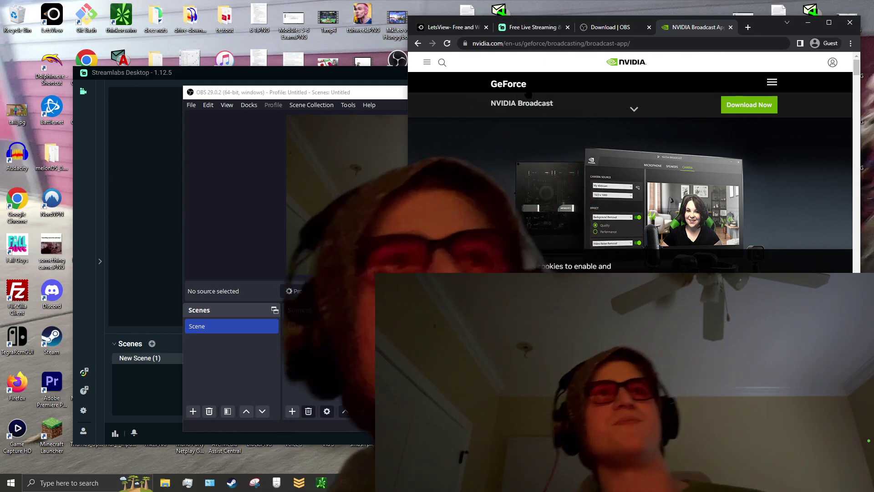
click(346, 94)
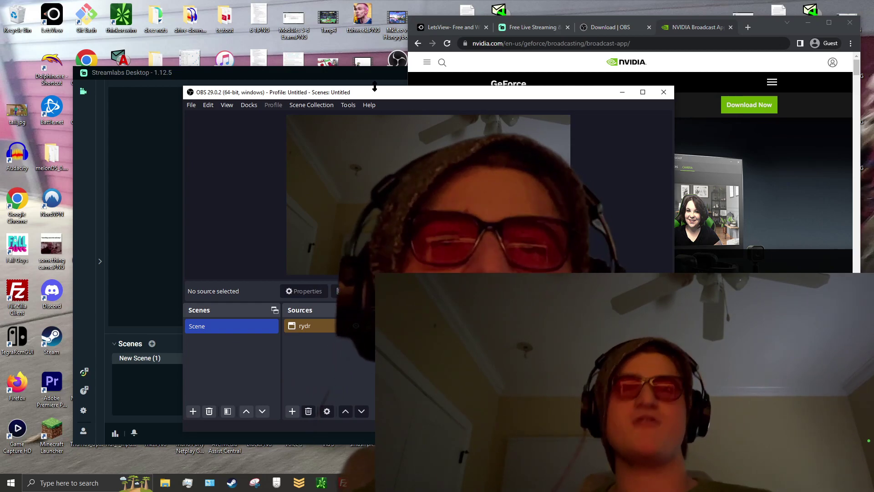
click(689, 68)
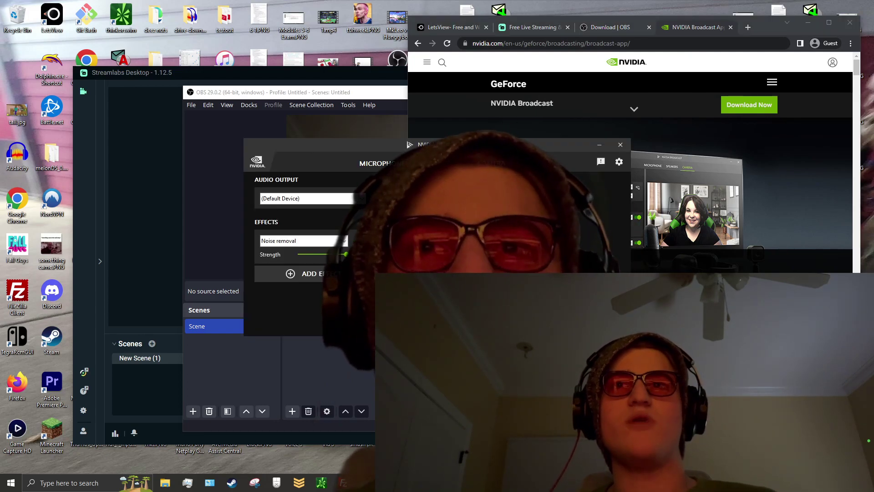
Use OBS Virtual Camera as NVIDIA Broadcast's camera source, with Background removal on Quality
click(506, 164)
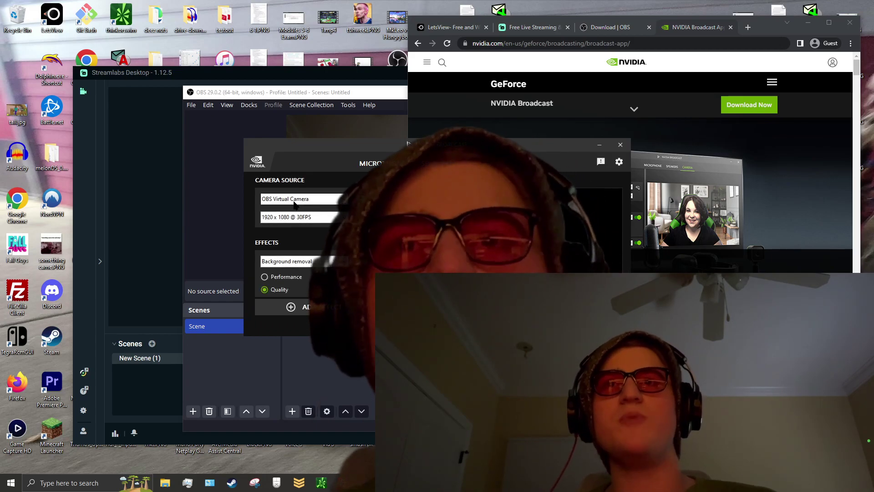
click(270, 93)
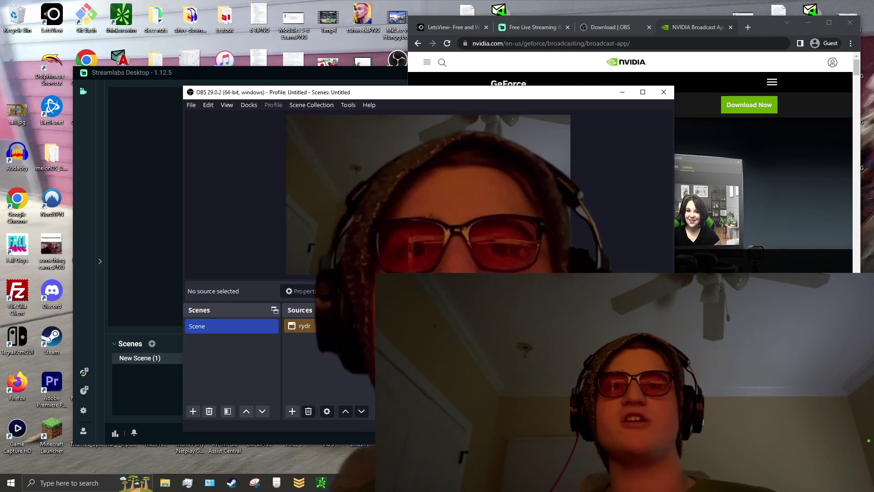
key(alt+Tab)
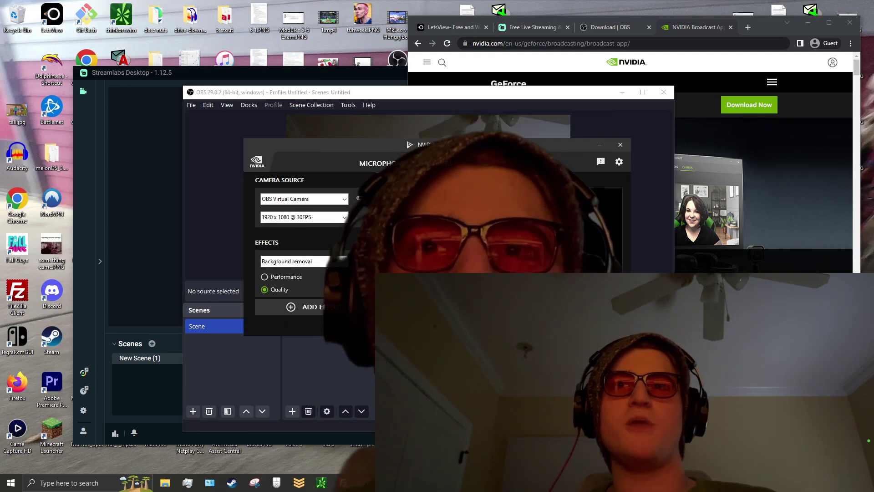
scroll(358, 191, down, 1)
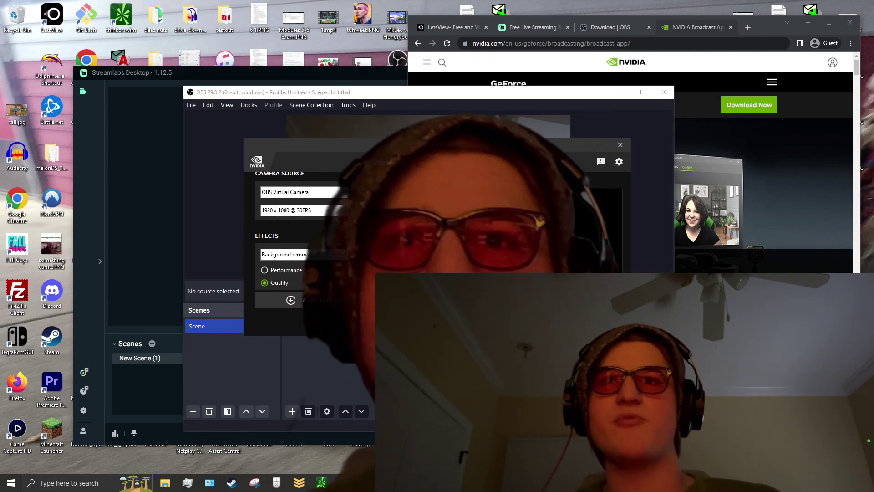
click(300, 254)
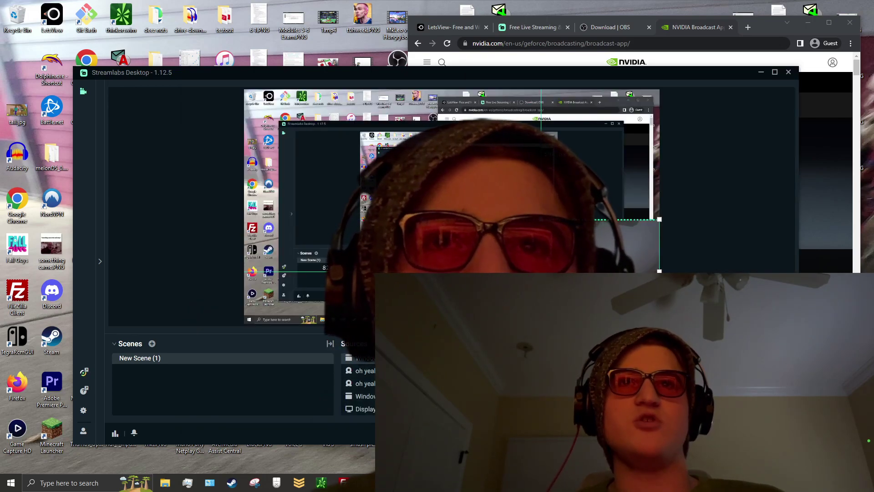
Shrink the face cam overlay and add an existing capture source back to the scene
drag(423, 220, 448, 230)
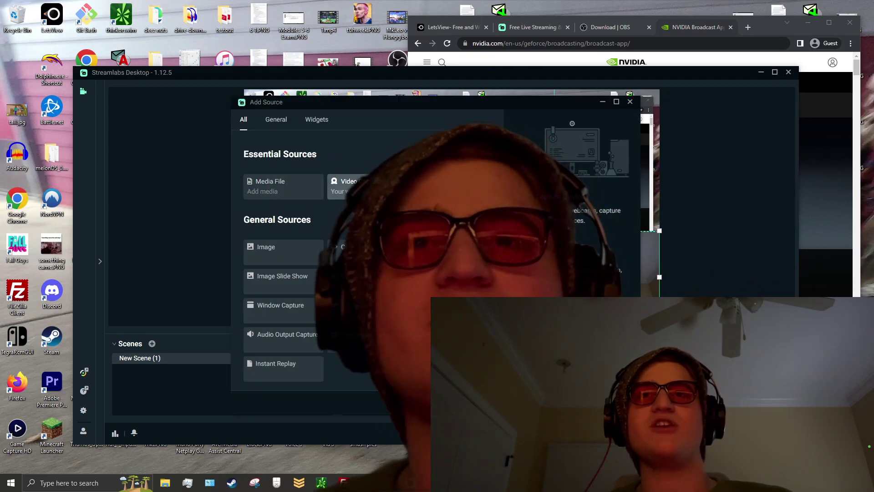
click(355, 186)
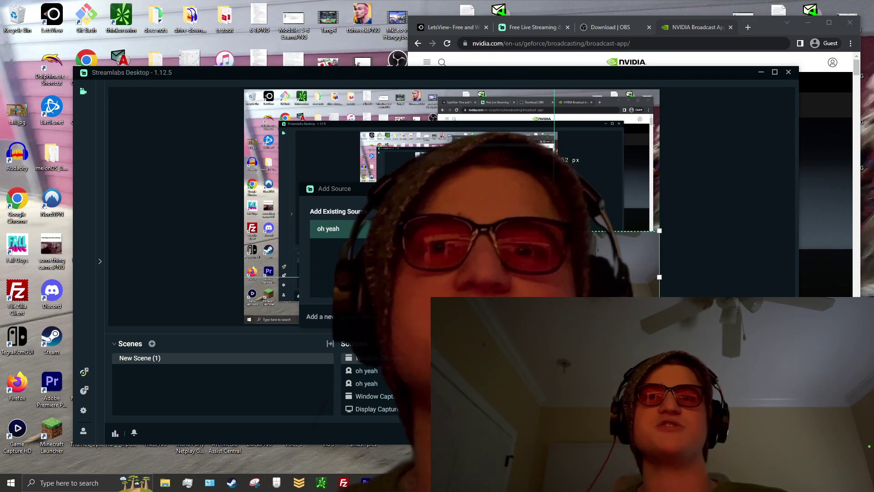
key(Return)
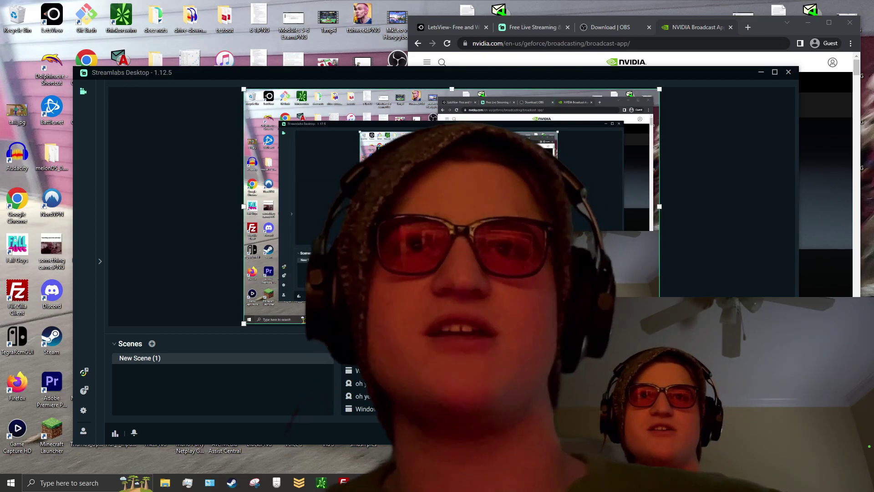
Crop the display capture with Alt, then resize and reposition sources beside the face cam
drag(450, 204, 440, 205)
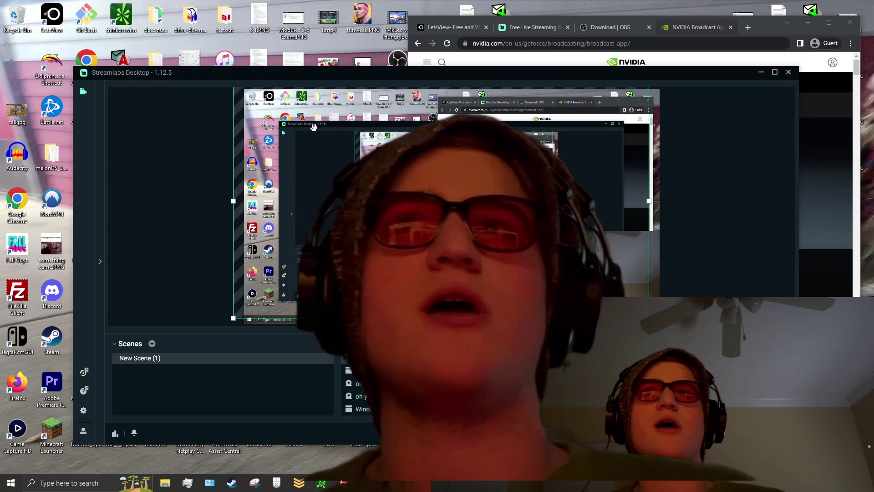
drag(244, 89, 302, 121)
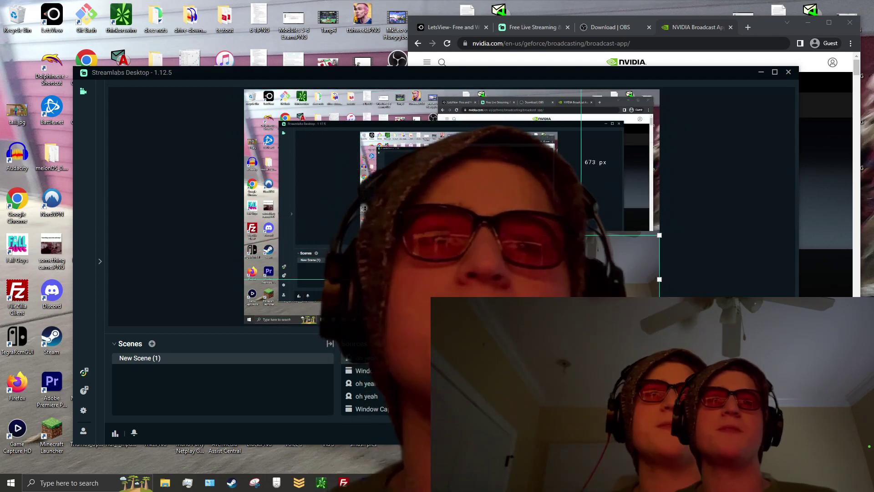
mouse_move(481, 95)
mouse_down()
mouse_move(669, 271)
mouse_move(659, 324)
mouse_up()
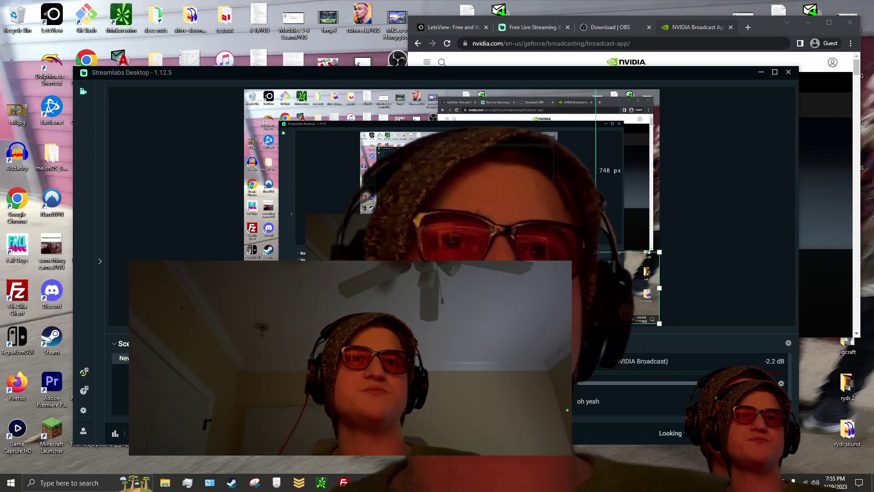
drag(608, 251, 357, 158)
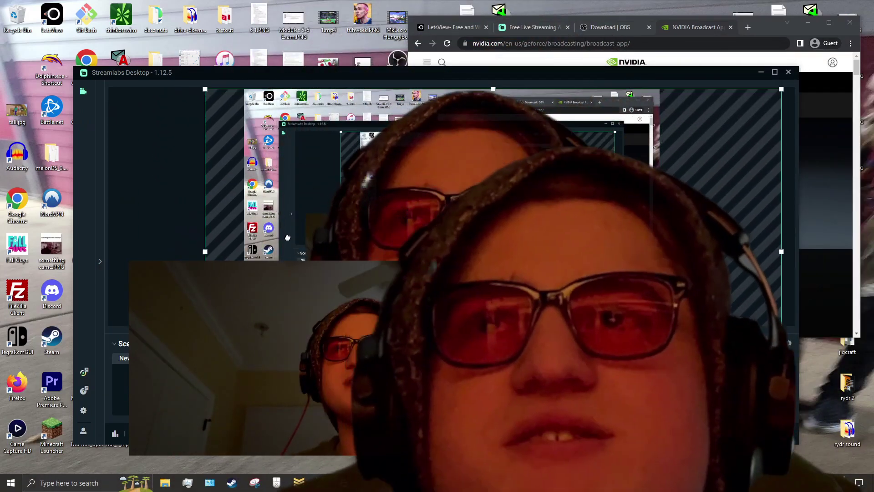
drag(288, 238, 648, 234)
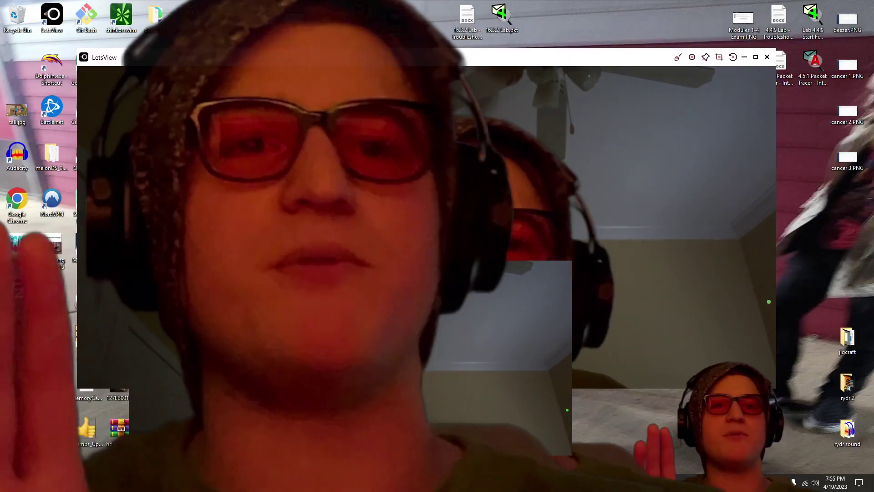
Bring Streamlabs Desktop to the front and drag its window up over the LetsView mirror
key(alt+Tab)
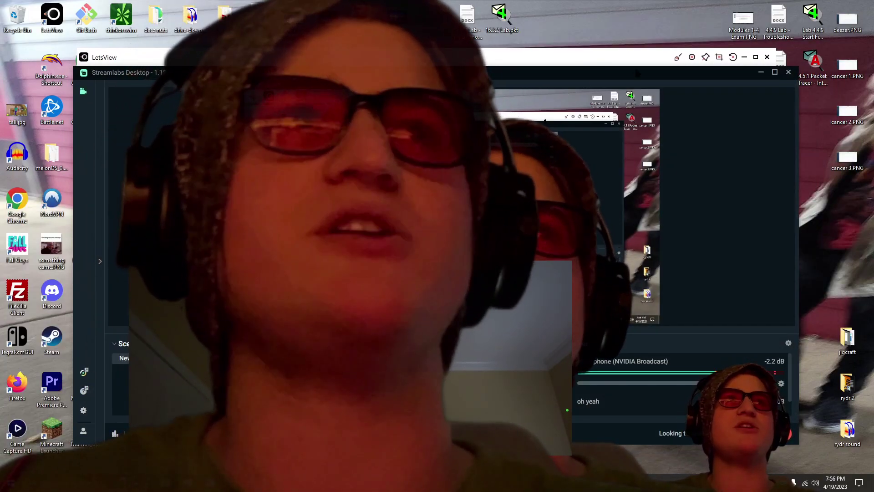
mouse_move(637, 73)
mouse_down()
mouse_move(650, 62)
mouse_move(600, 245)
mouse_up()
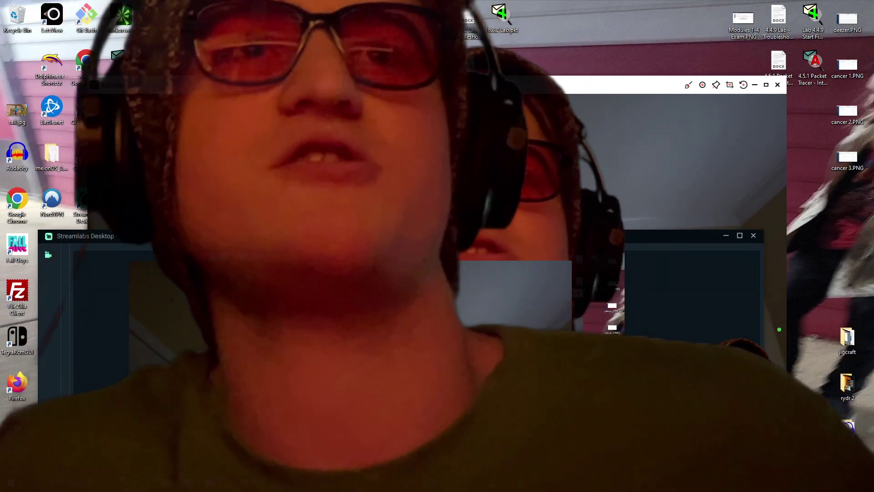
drag(506, 241, 541, 51)
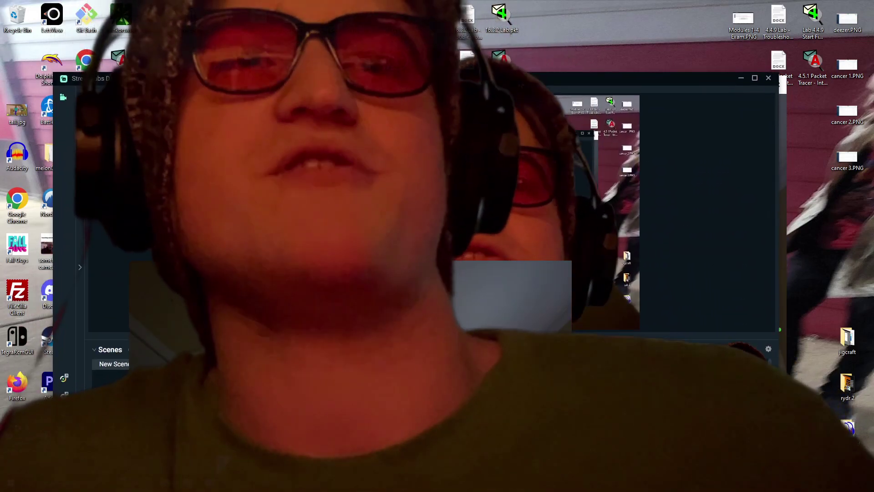